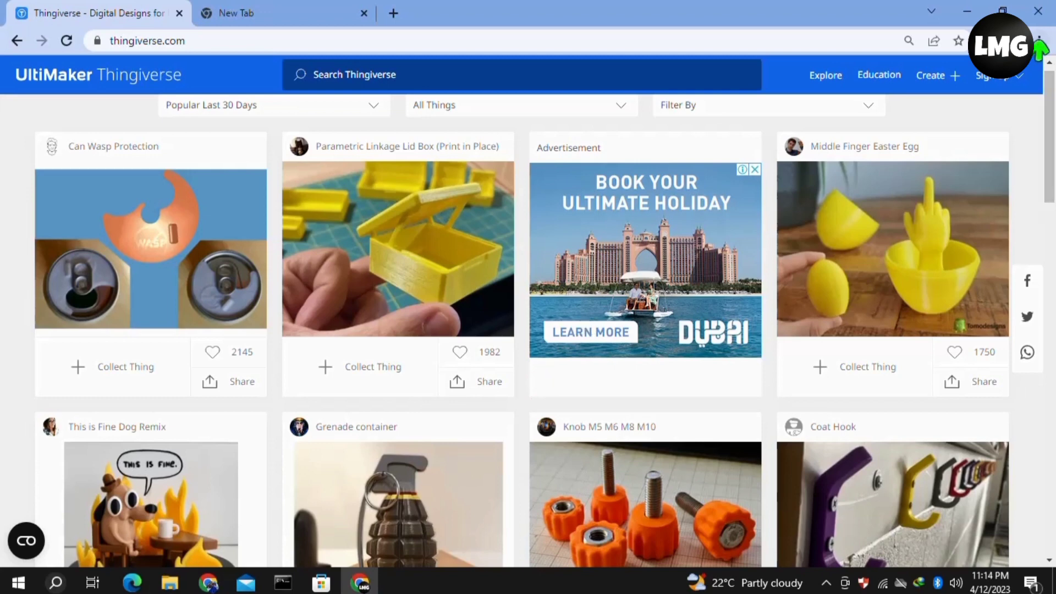
Step: Open Chrome's About page from Settings to check for updates (version 112.0.5615.50)
left_click(1039, 43)
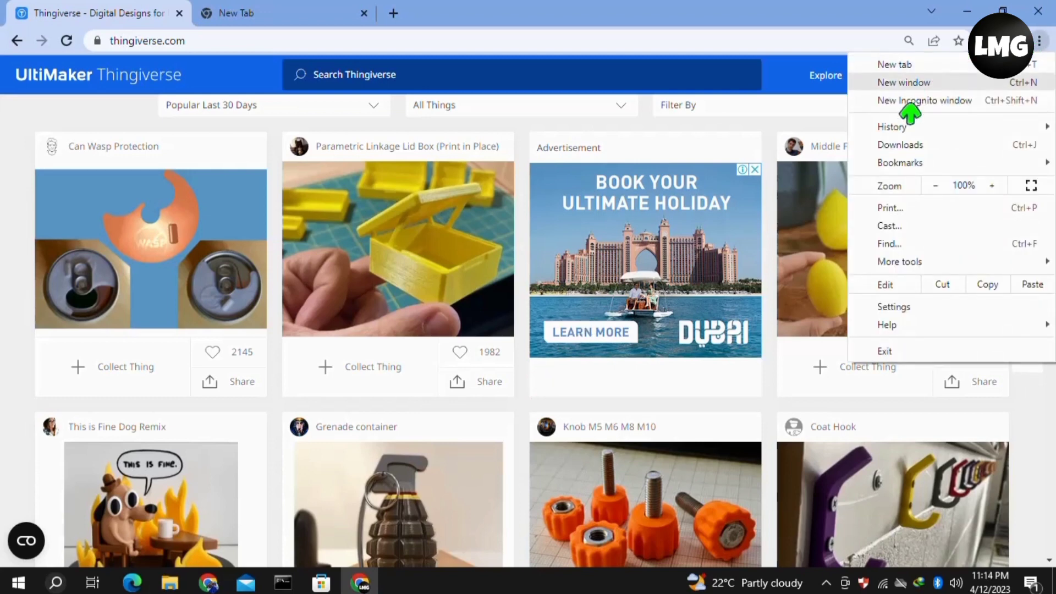
left_click(895, 307)
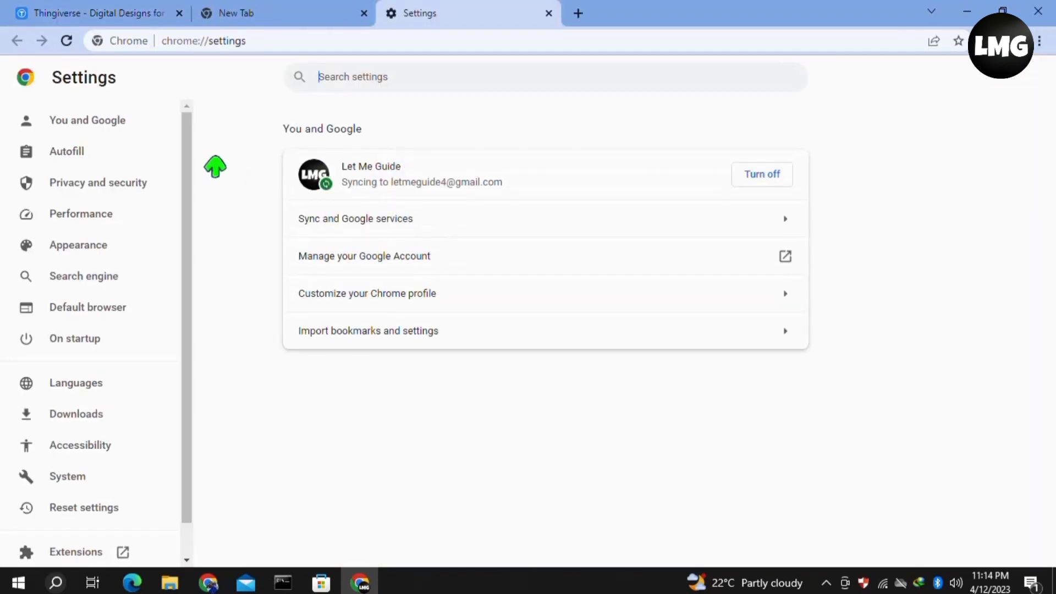
left_click_drag(191, 148, 192, 393)
left_click(129, 545)
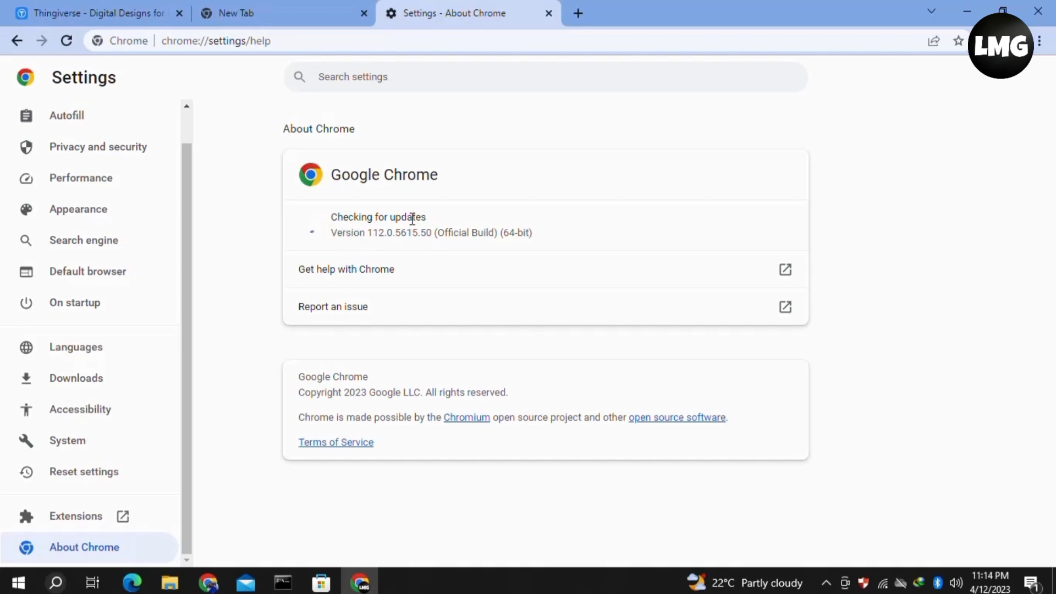
Step: Clear All time browsing history, cookies and cached files from Privacy and security
left_click_drag(424, 218, 327, 218)
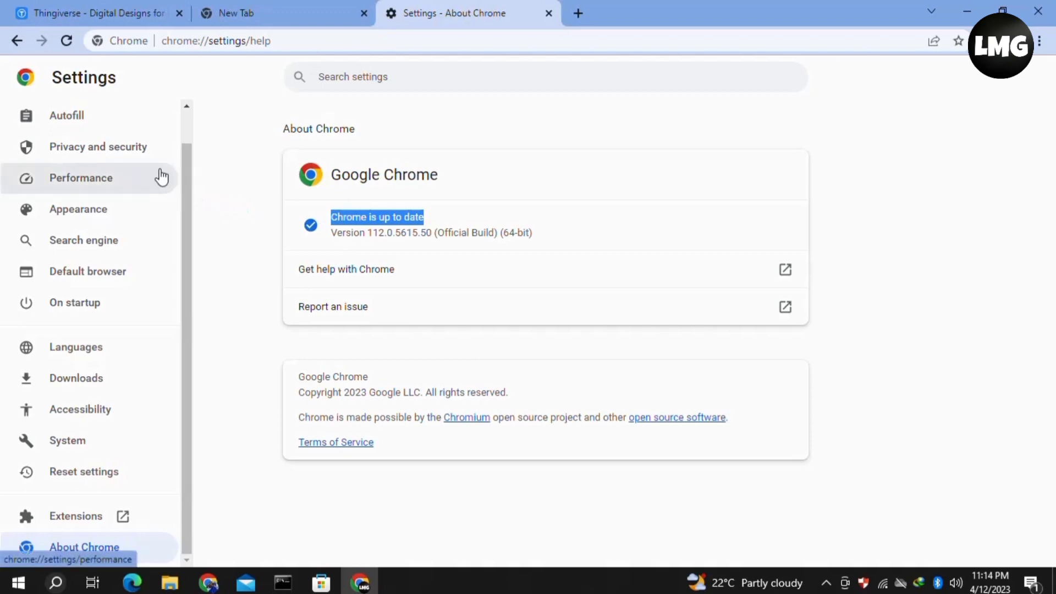
left_click(128, 156)
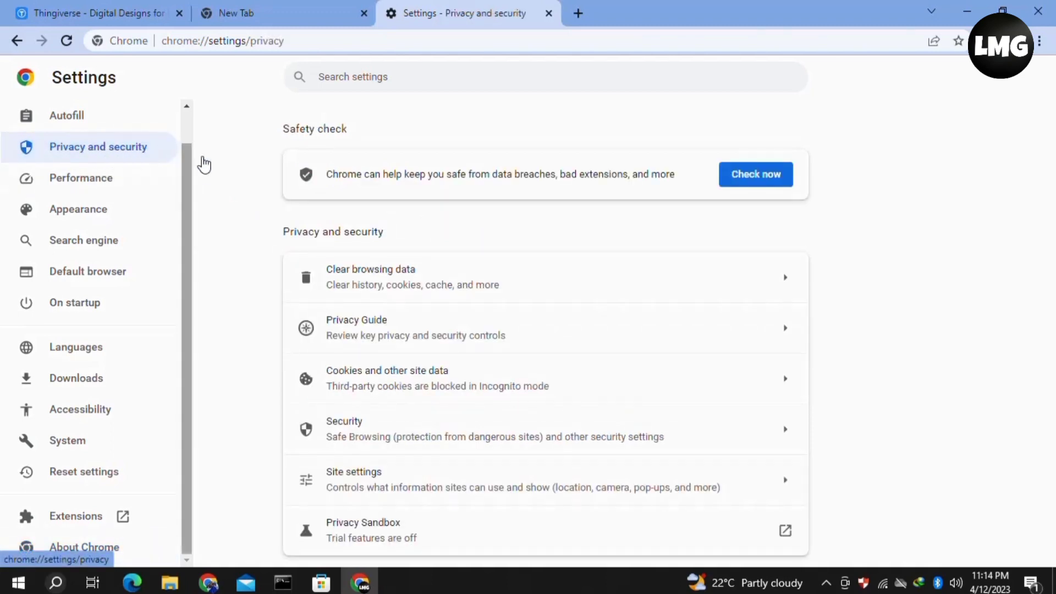
left_click(361, 286)
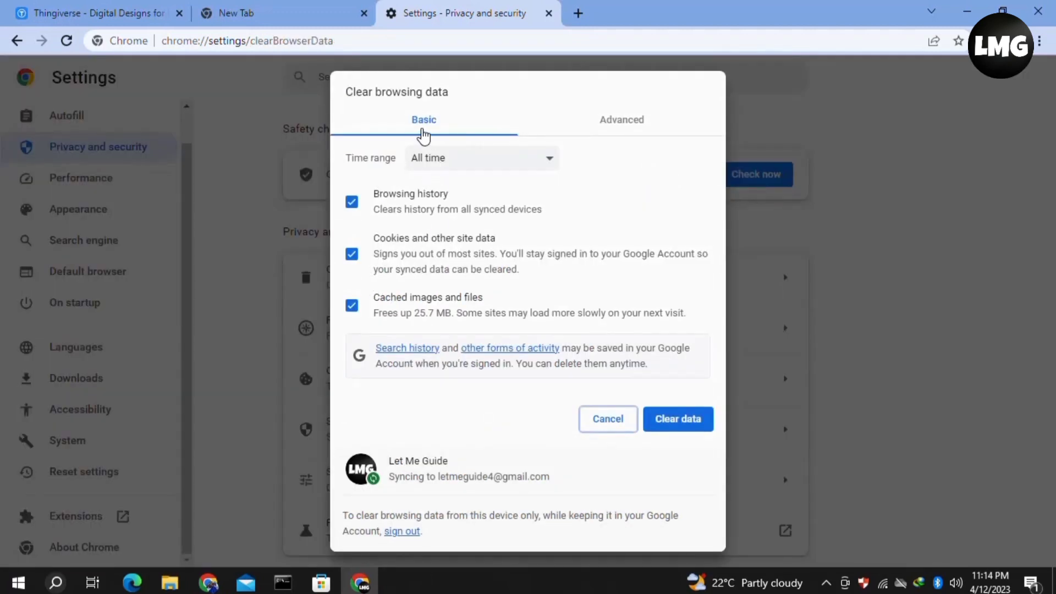
left_click(422, 127)
left_click(547, 160)
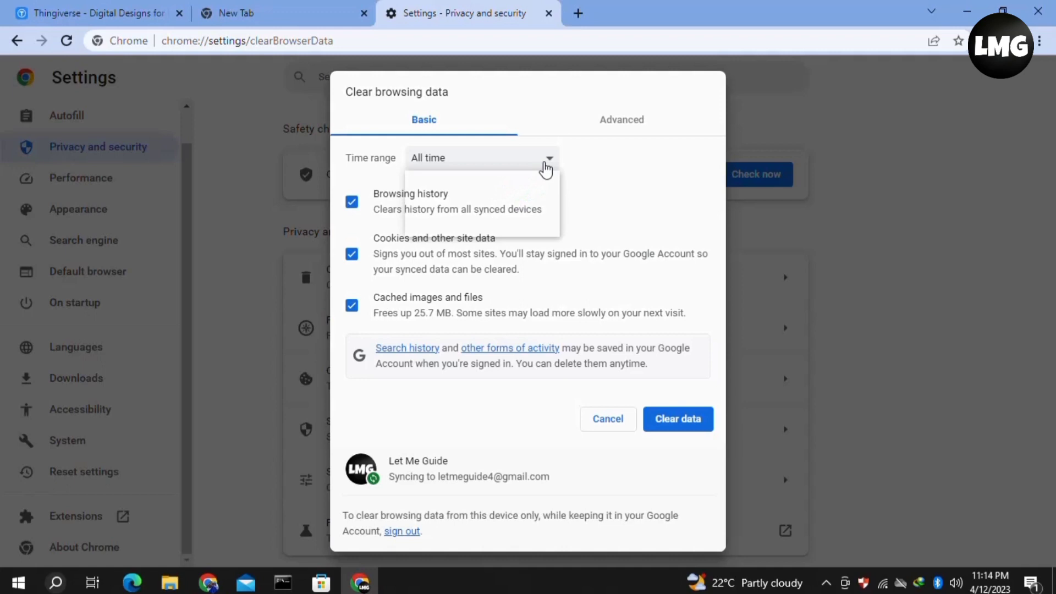
left_click(522, 233)
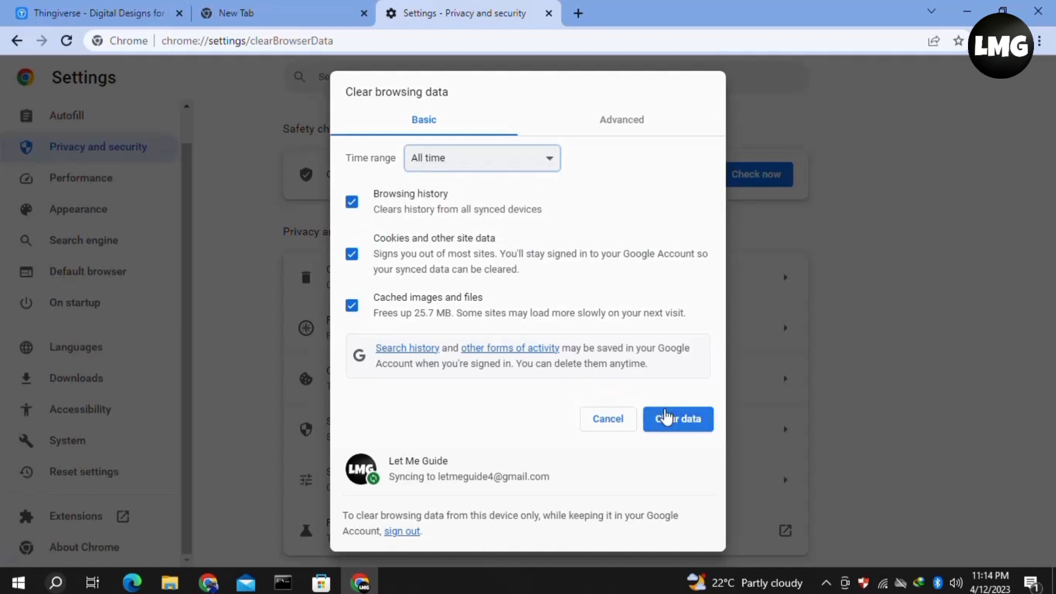
left_click(666, 418)
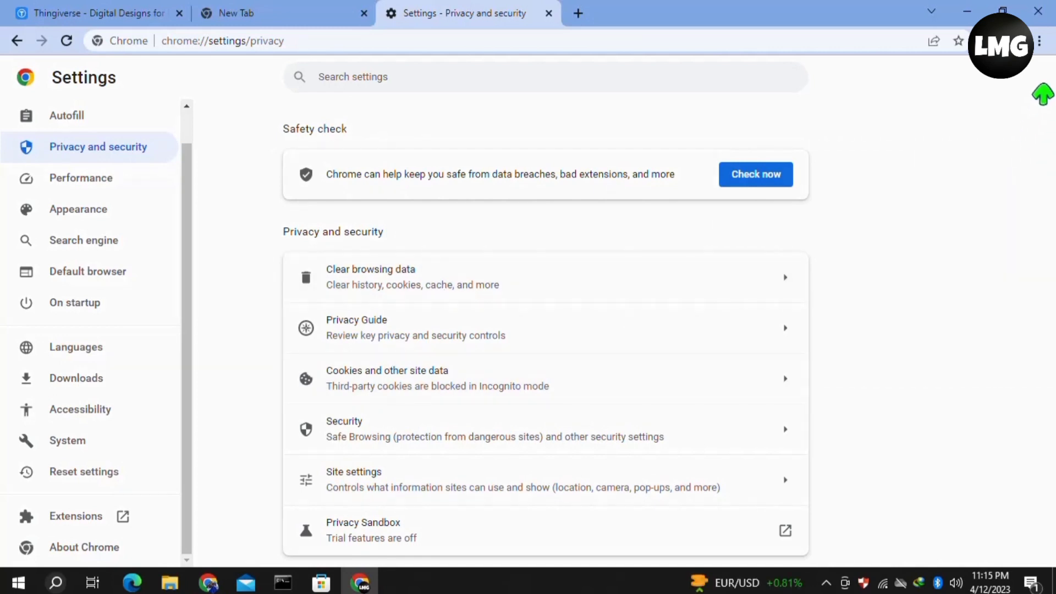
Step: Disable the IDM Integration Module, Google Docs Offline and ZenMate VPN extensions, then return to Thingiverse
left_click(1039, 41)
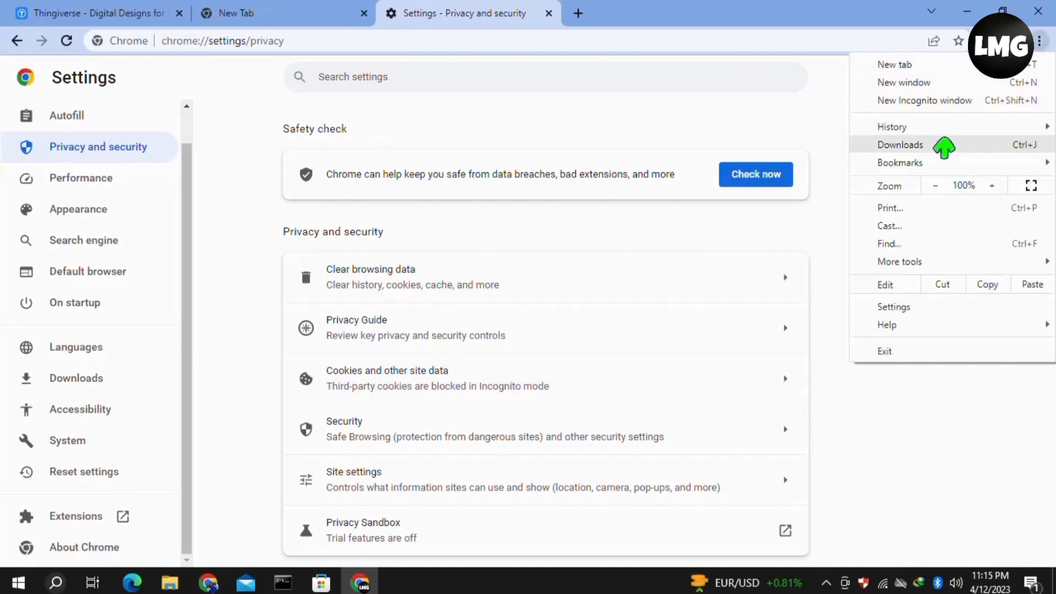
mouse_move(915, 263)
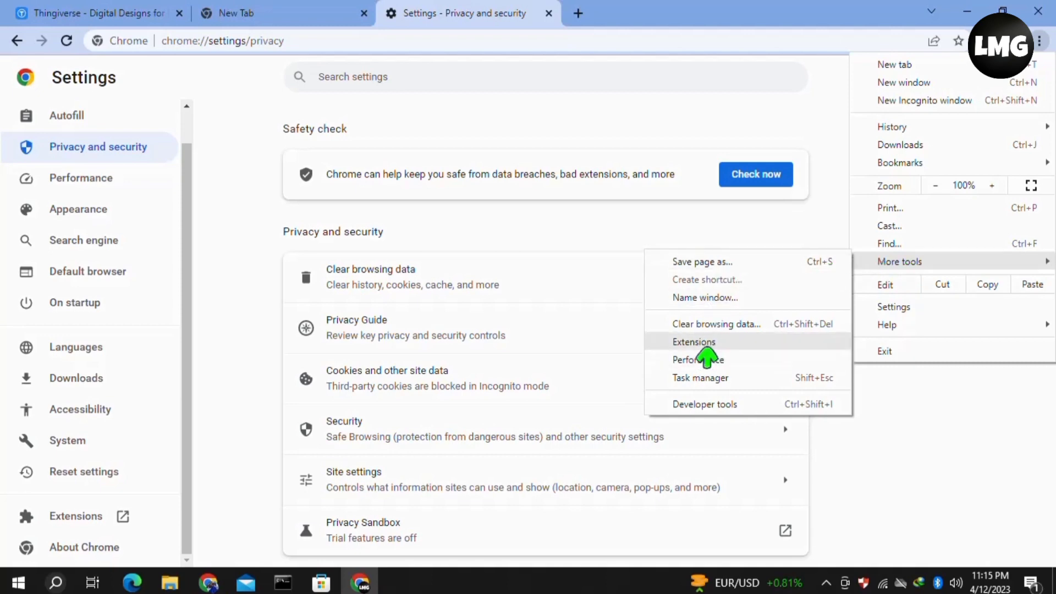
left_click(691, 344)
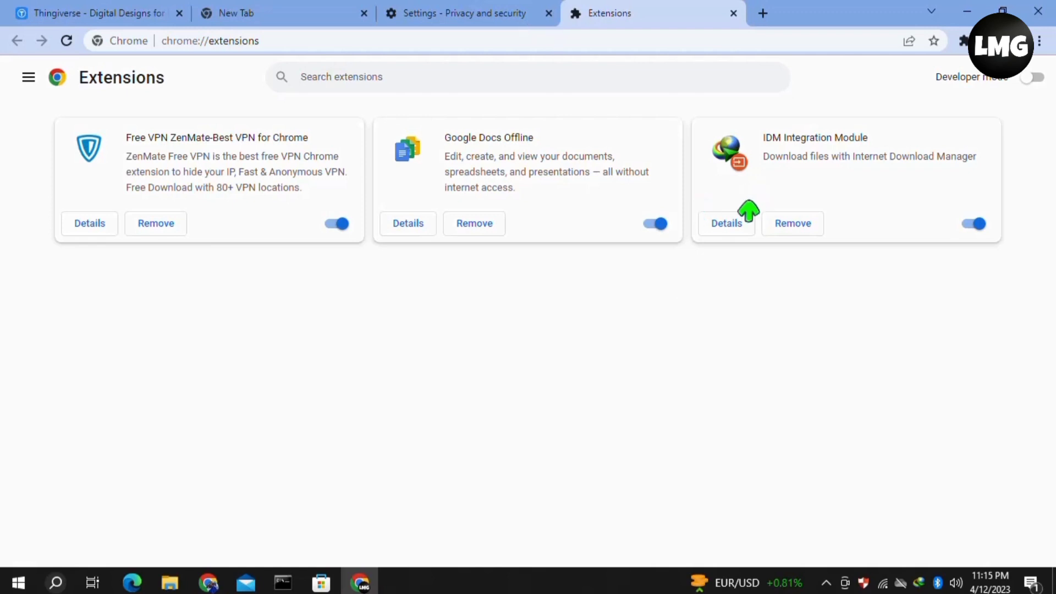
left_click(972, 228)
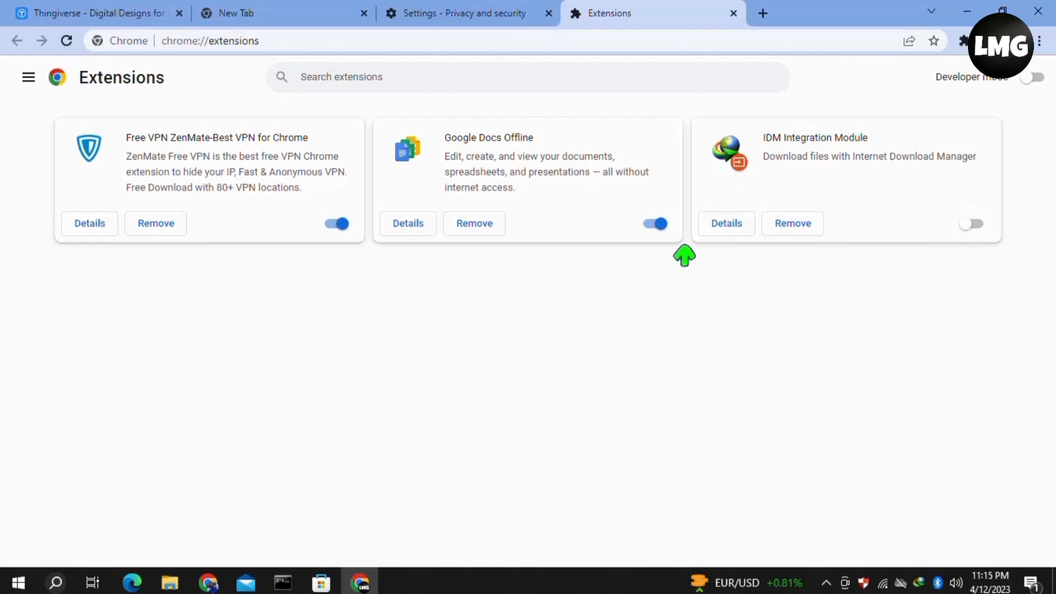
left_click(659, 227)
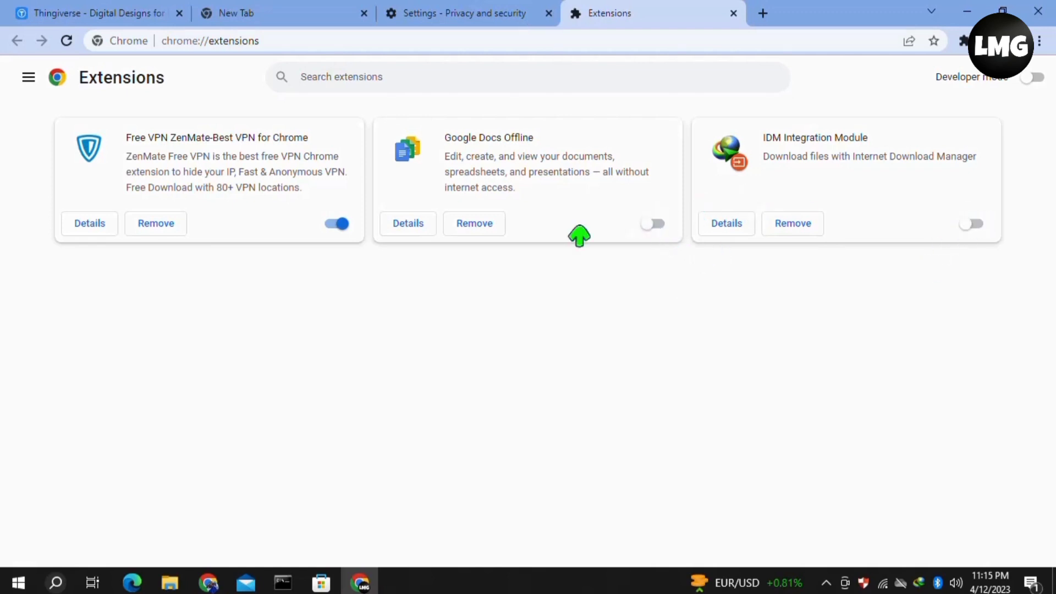
left_click(346, 227)
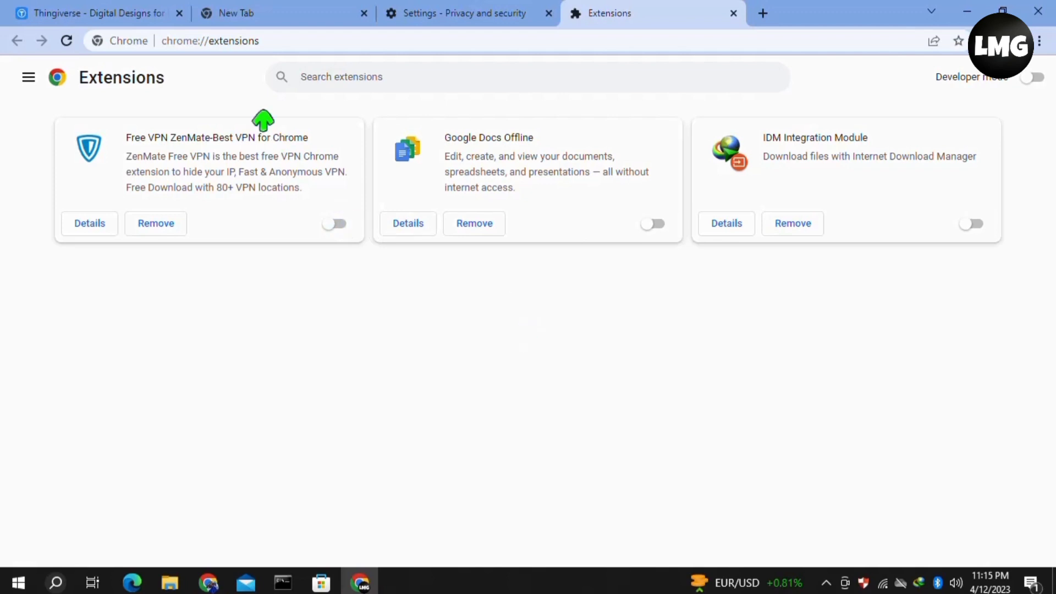
left_click(142, 12)
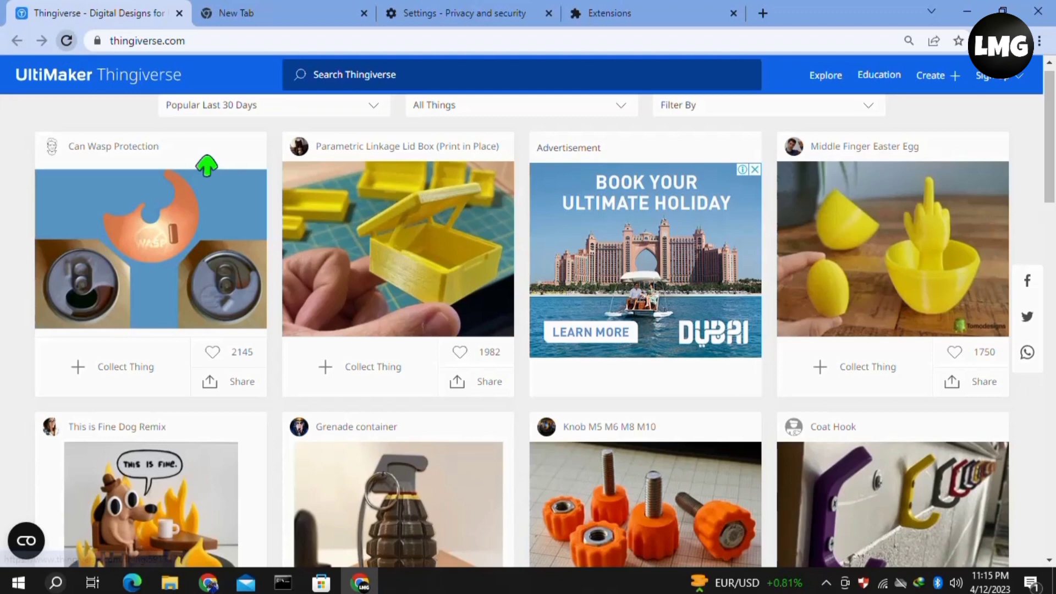
Step: Reload the Thingiverse home page and scroll down to confirm designs load
left_click(285, 270)
scroll(924, 497, "down", 4)
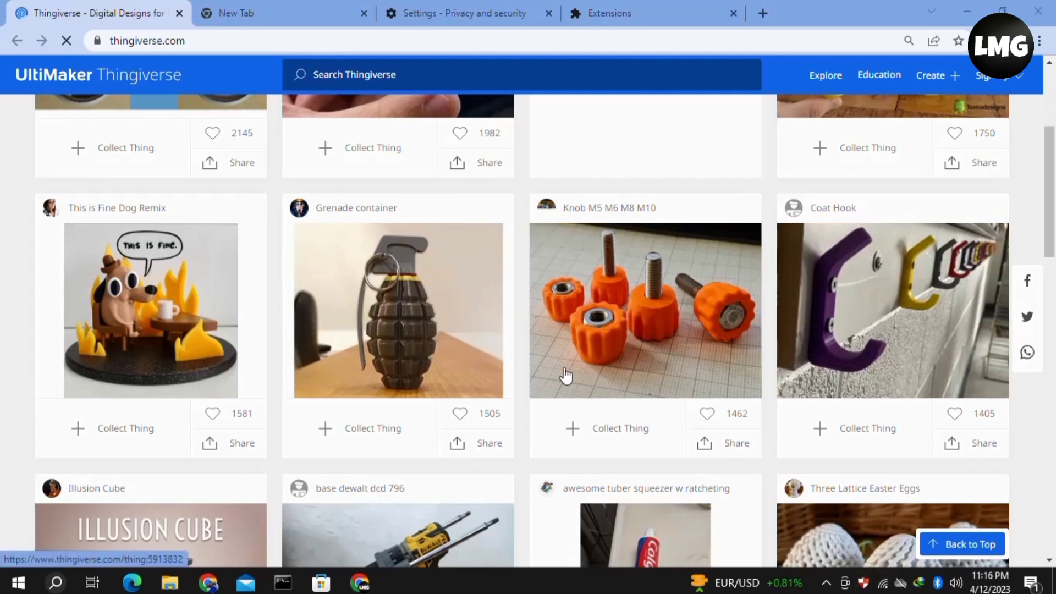
Step: Turn Airplane mode on and then off from the network flyout to reset Wi-Fi
left_click(882, 587)
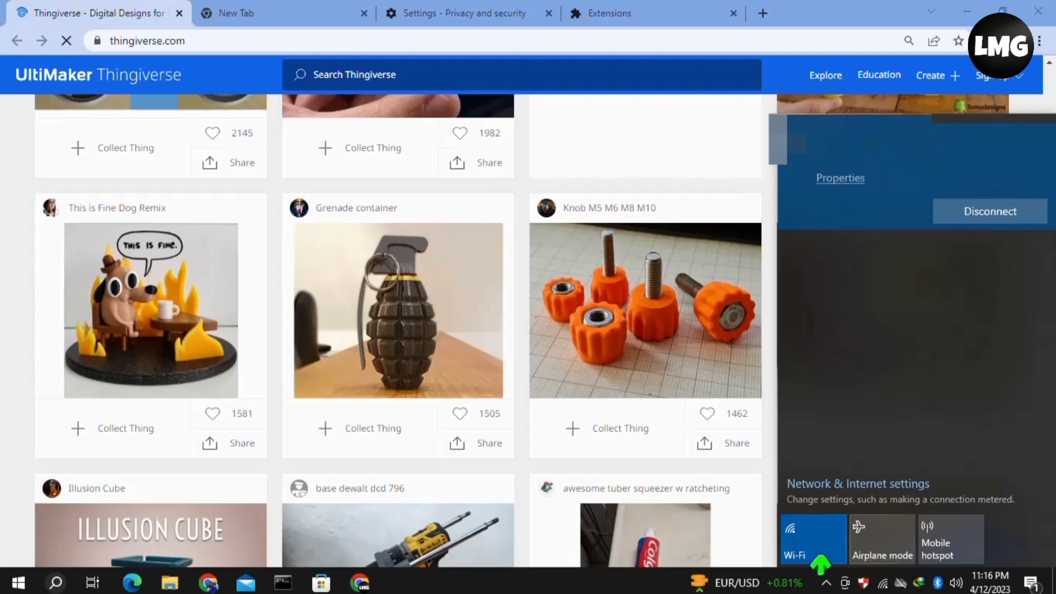
left_click(887, 540)
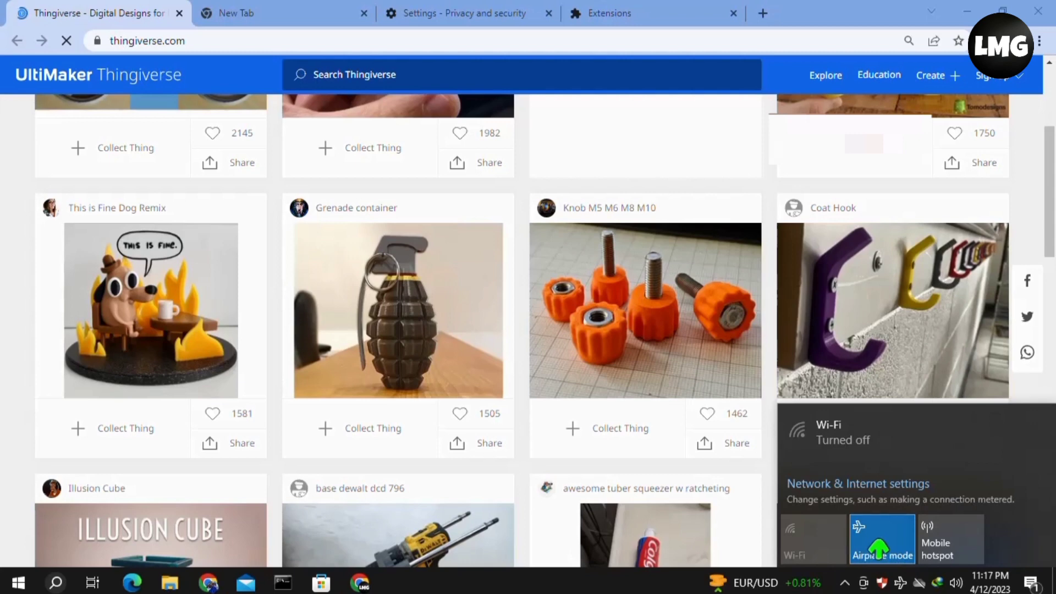
left_click(878, 541)
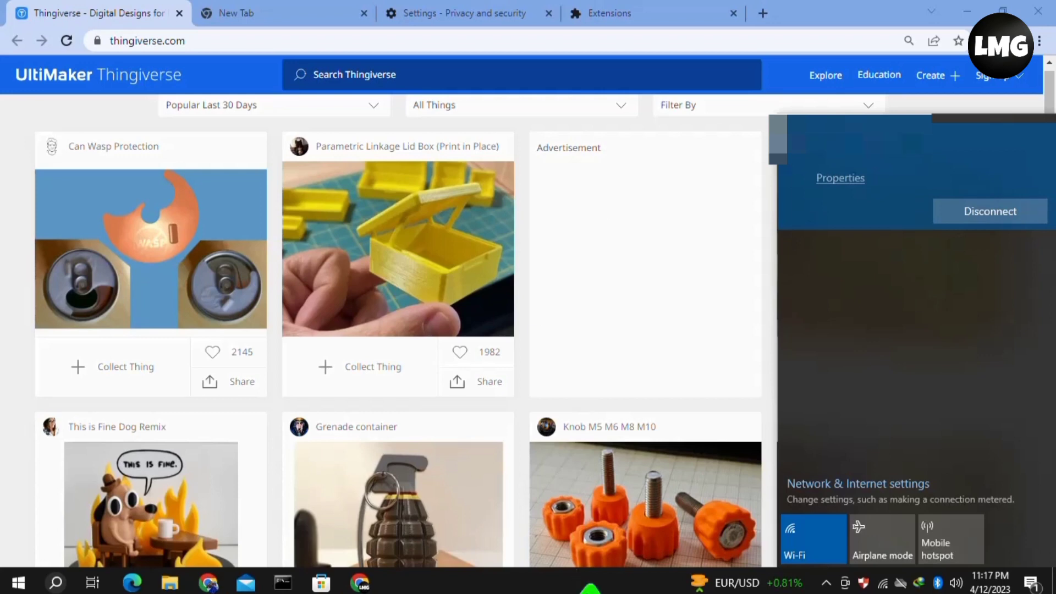
Step: Close the network flyout and search Google for 'browsers' in the new tab
key("Escape")
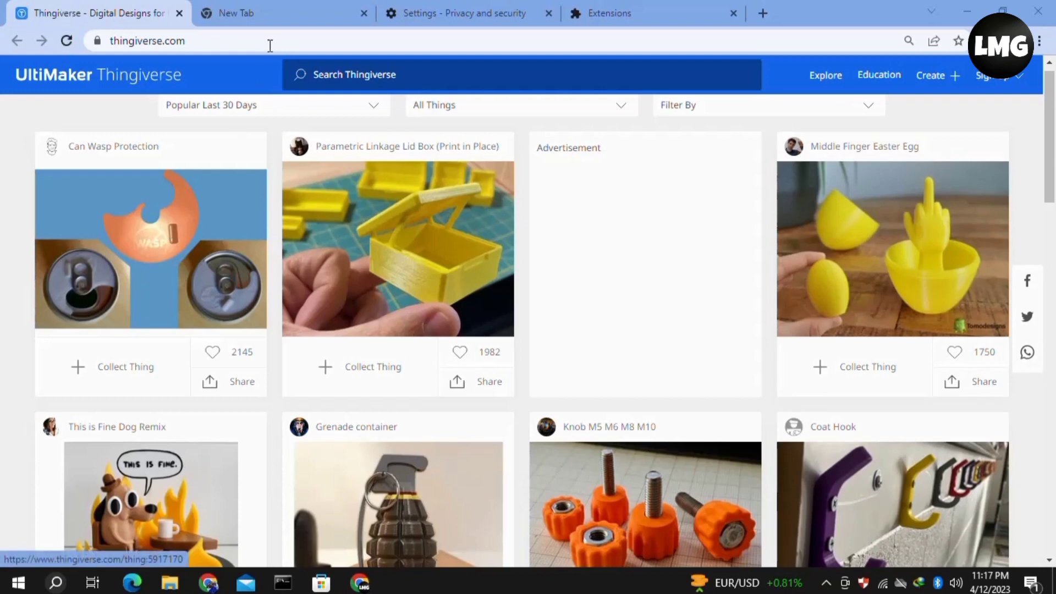
left_click(263, 16)
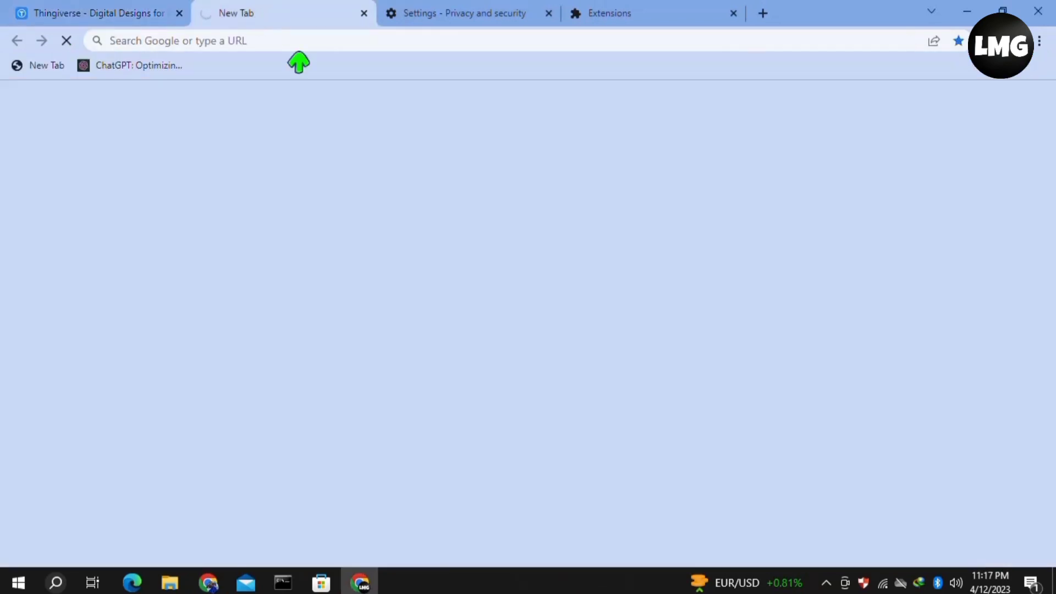
left_click(384, 332)
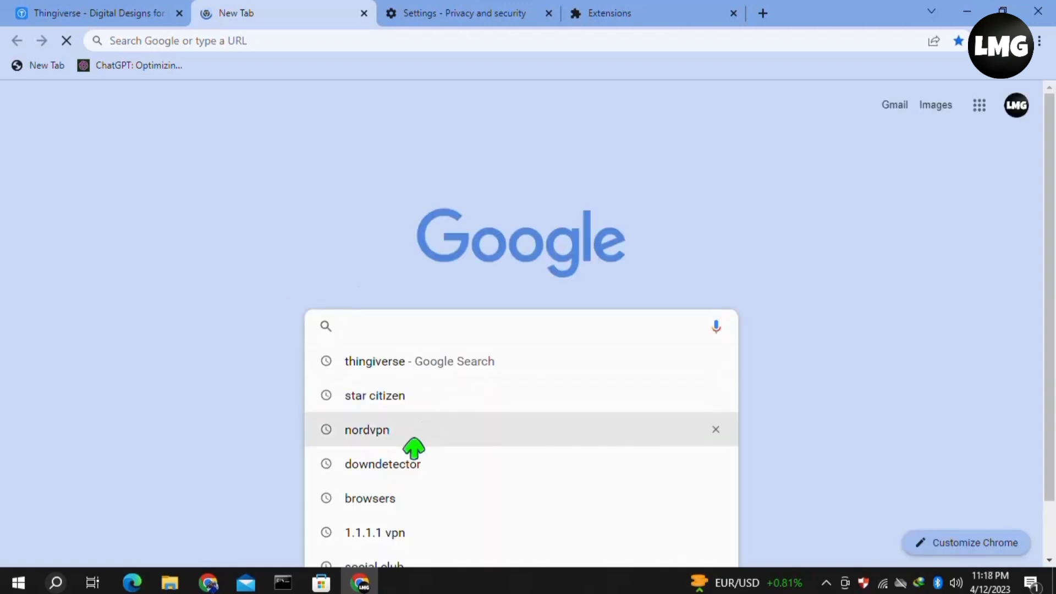
left_click(389, 499)
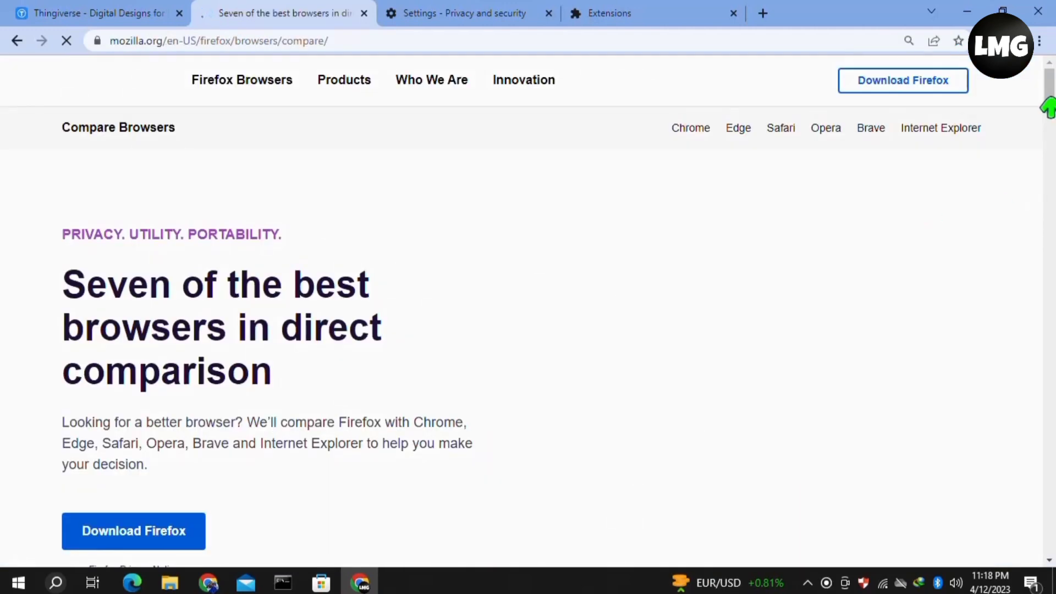
Step: Dismiss the Firefox popup, scroll to Mozilla's Security and Privacy table, then minimize Chrome
scroll(1045, 171, "down", 4)
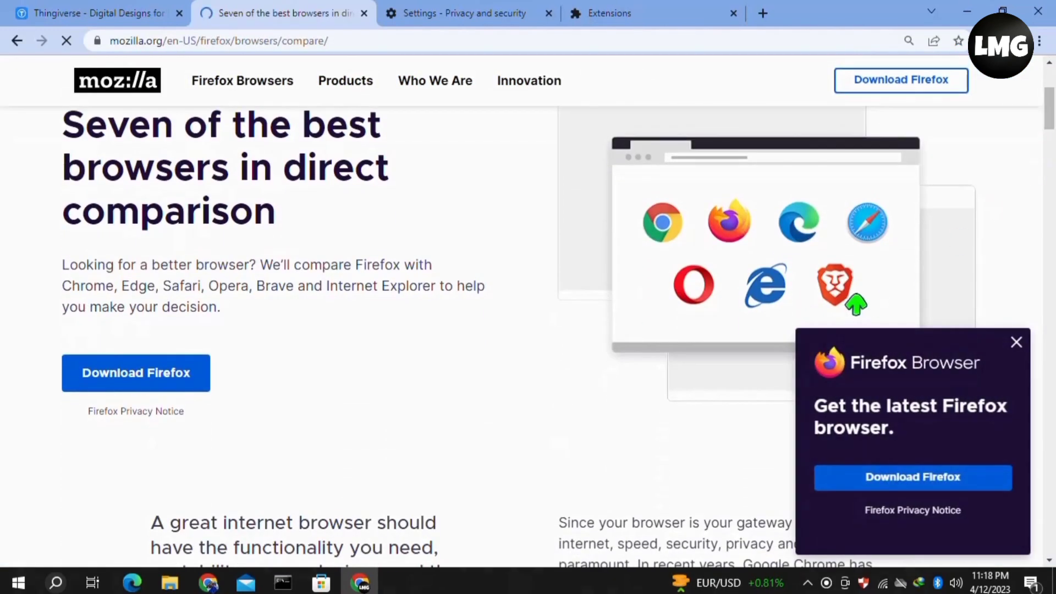
left_click(1016, 342)
left_click_drag(1049, 149, 1050, 213)
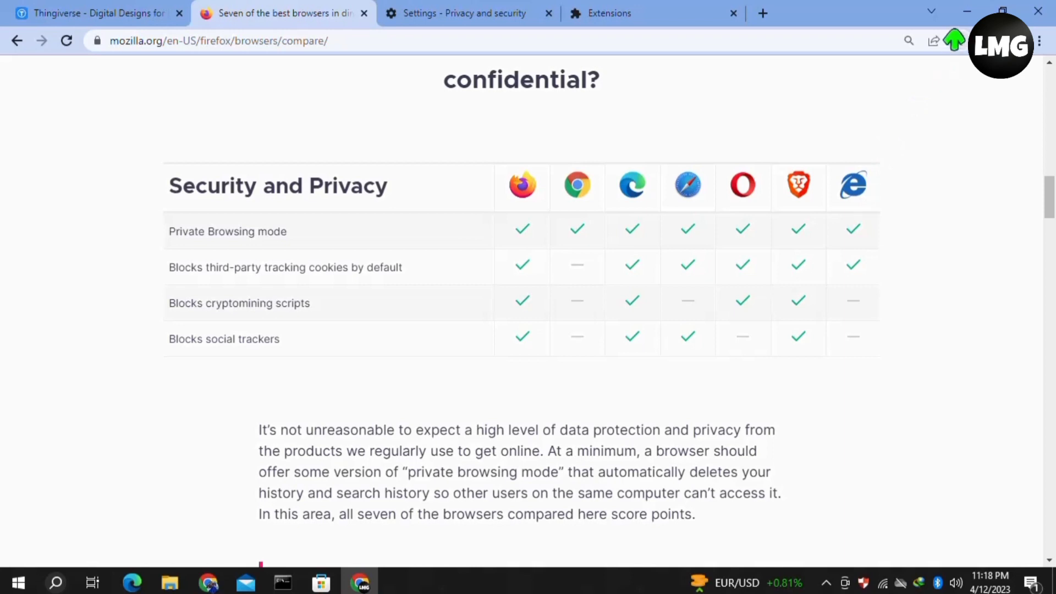
left_click(967, 11)
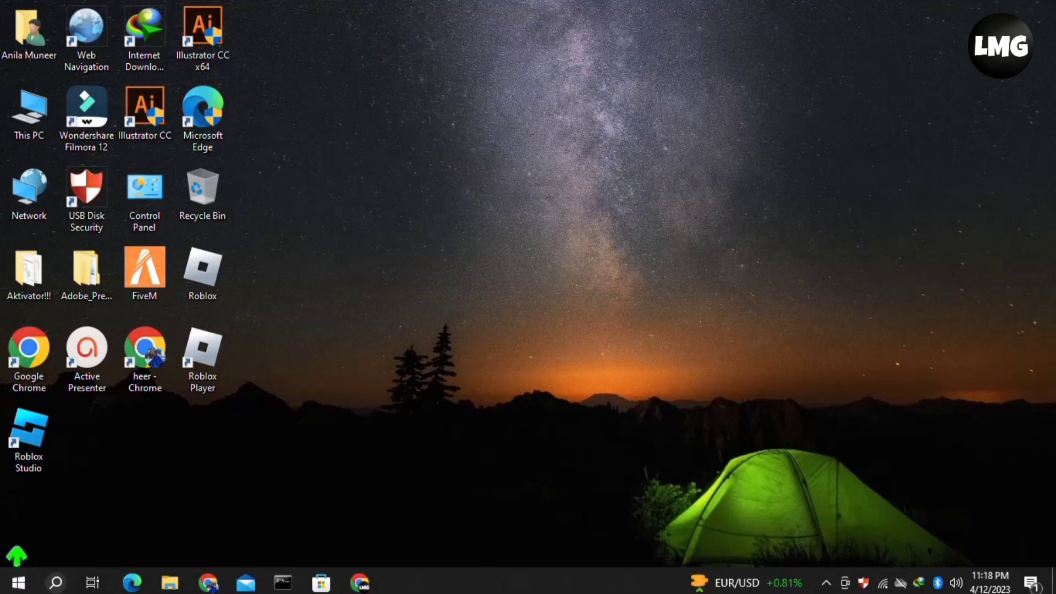
Step: Show the Start button's Shut down or sign out restart options, then dismiss the menu
right_click(17, 582)
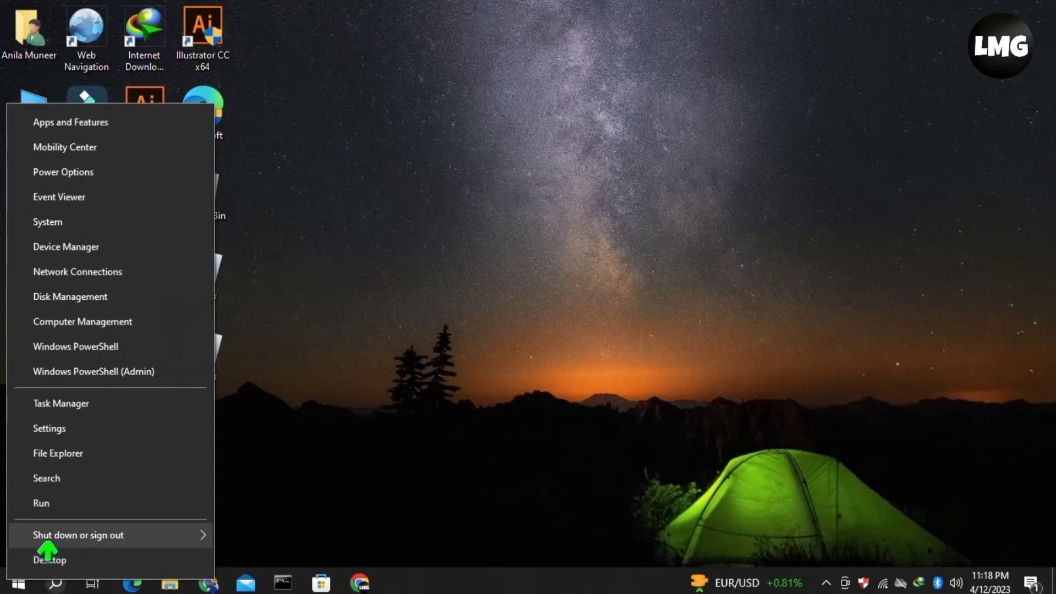
mouse_move(47, 545)
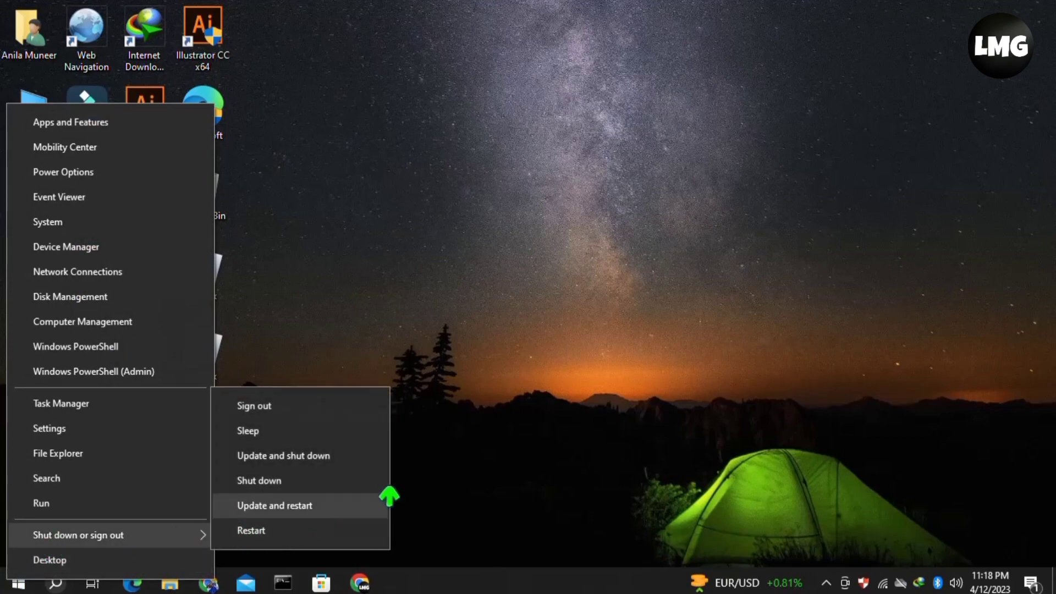
left_click(533, 386)
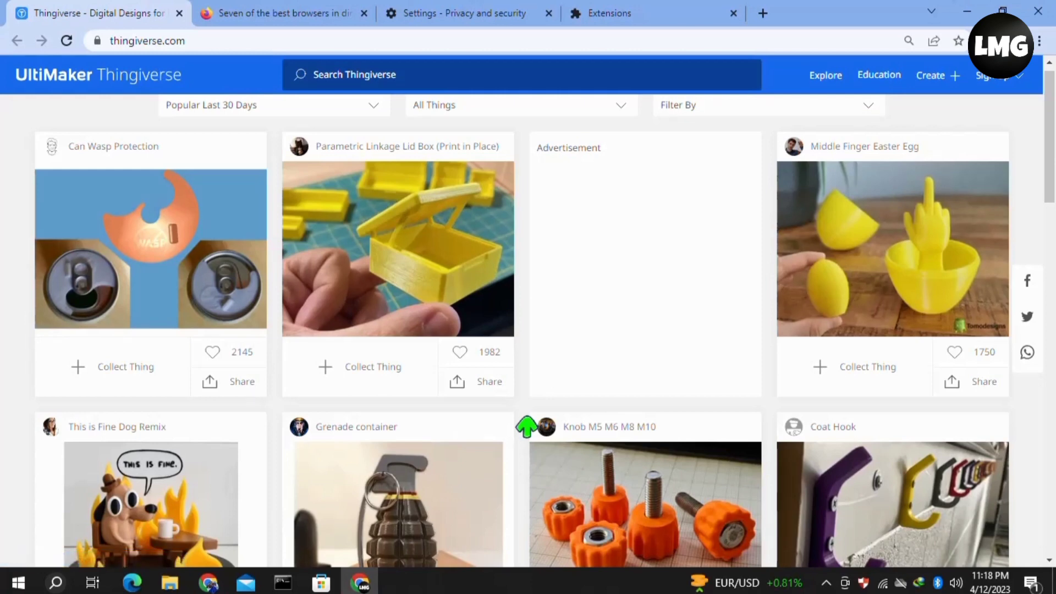
key("End")
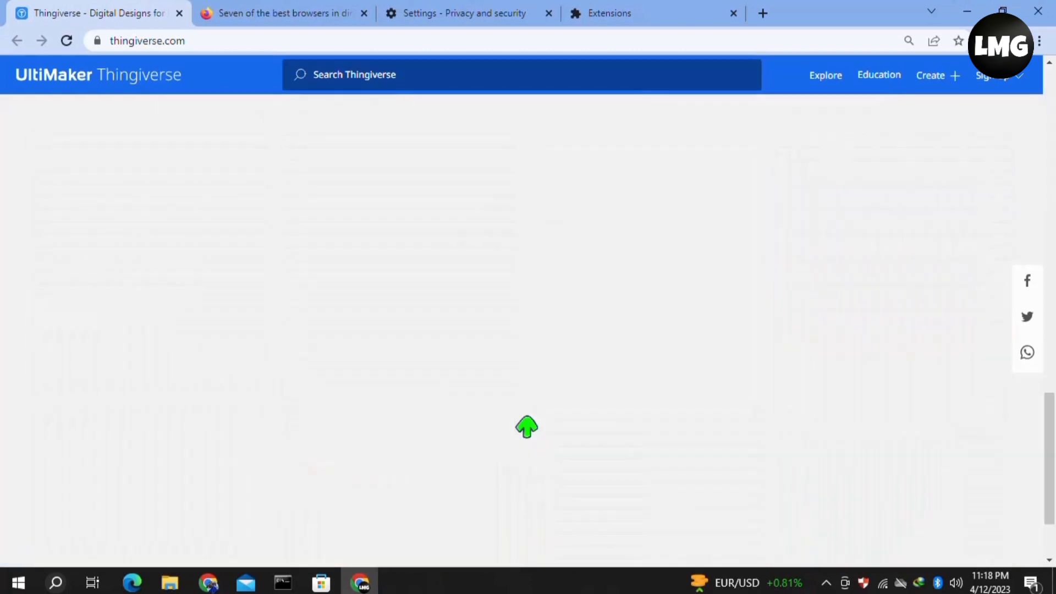
key("Home")
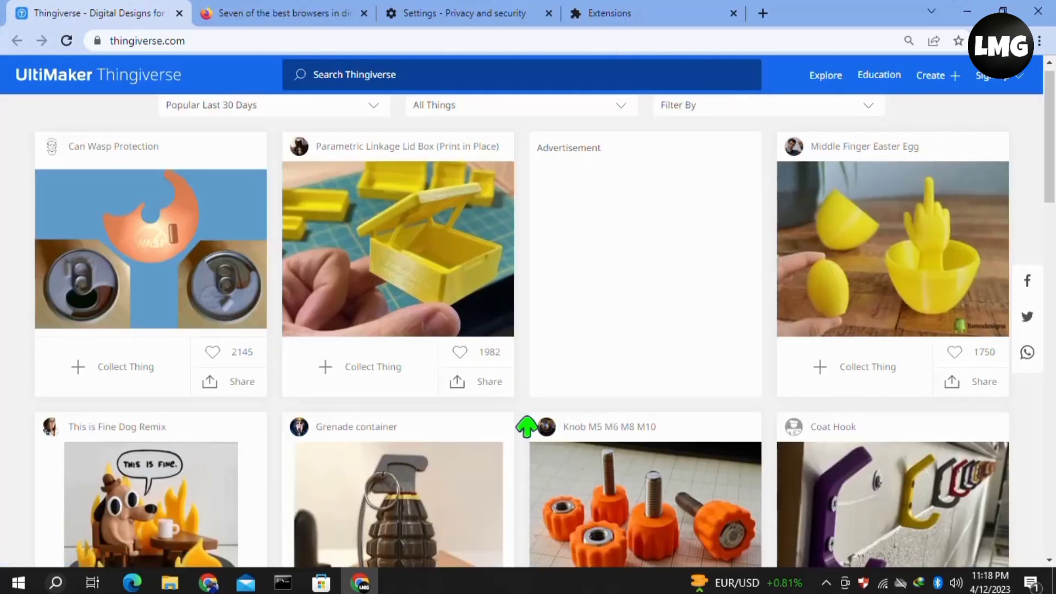
key("End")
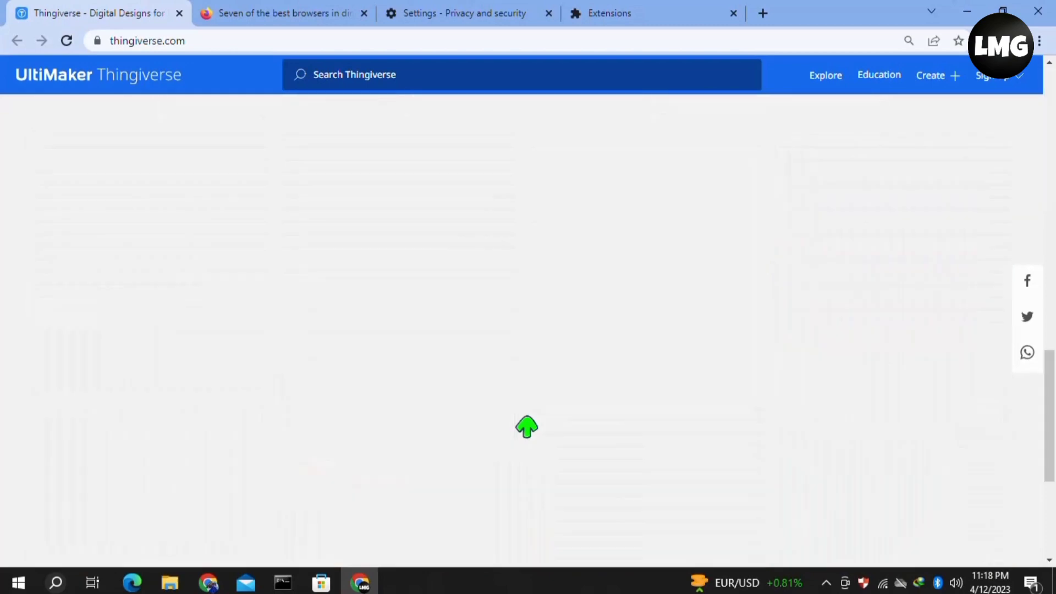
key("Home")
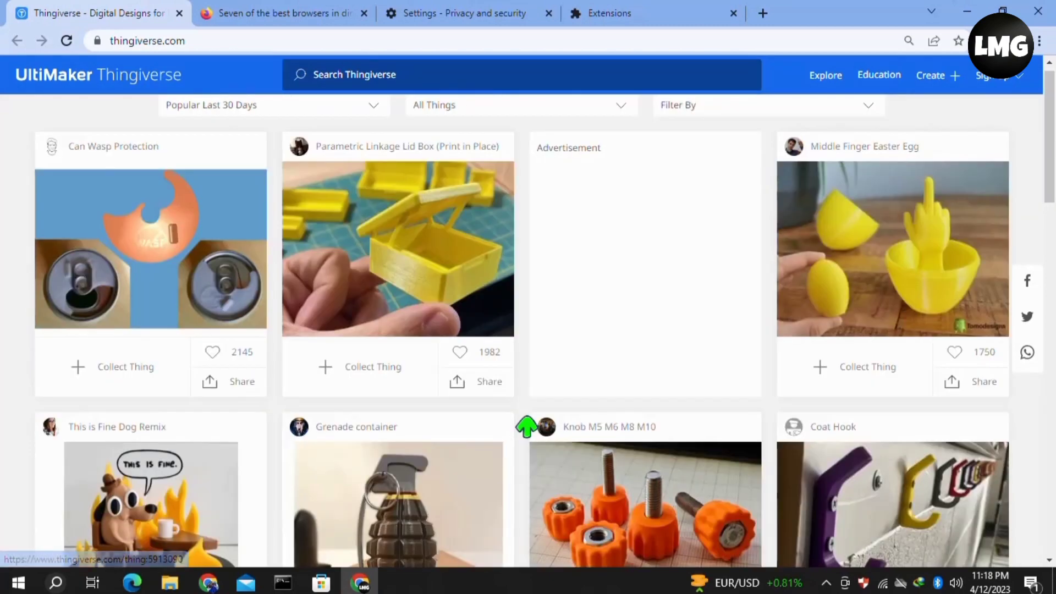